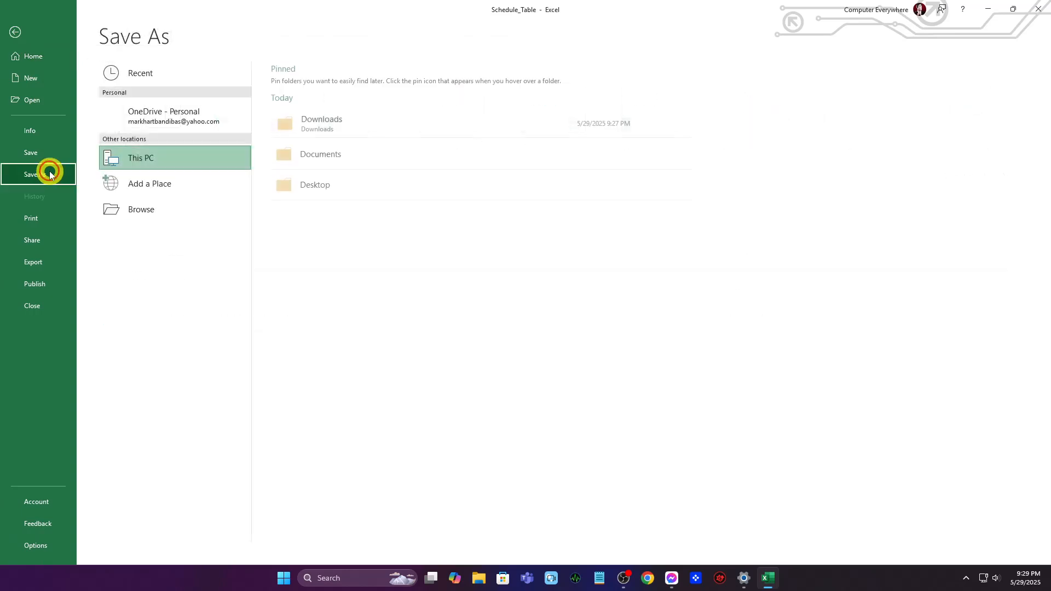
# Save a copy of the workbook in Downloads as Schedule_Table v2 in CSV (Comma delimited) format
pyautogui.click(207, 211)
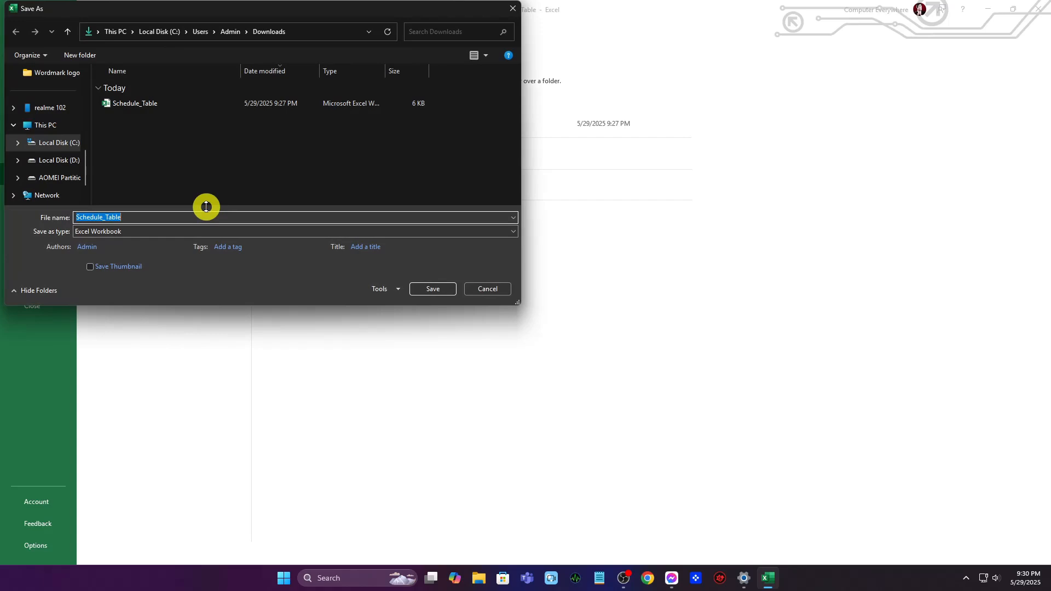
pyautogui.click(156, 218)
pyautogui.write('v2')
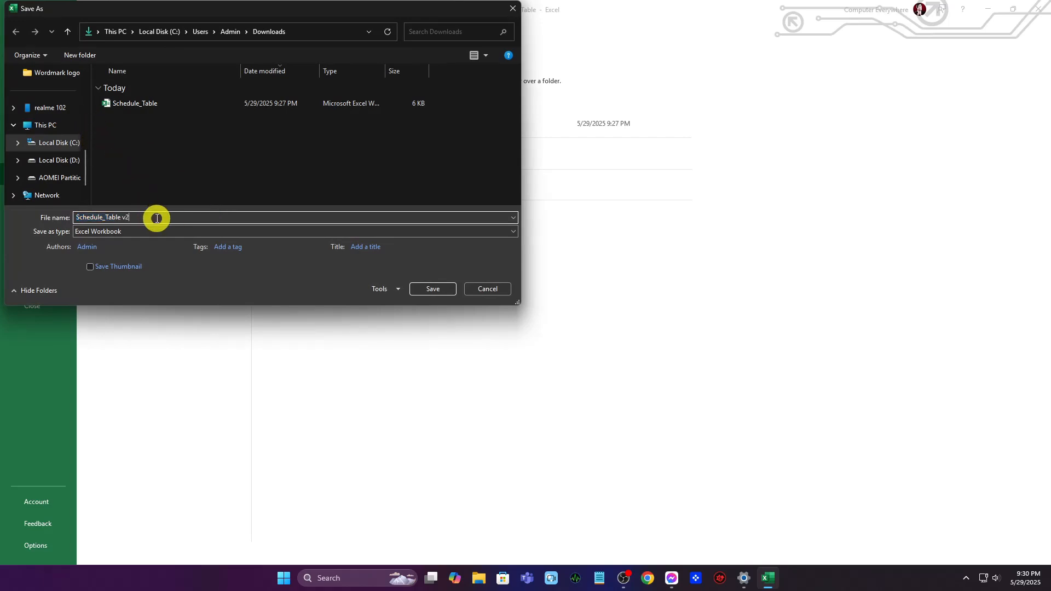
pyautogui.click(200, 230)
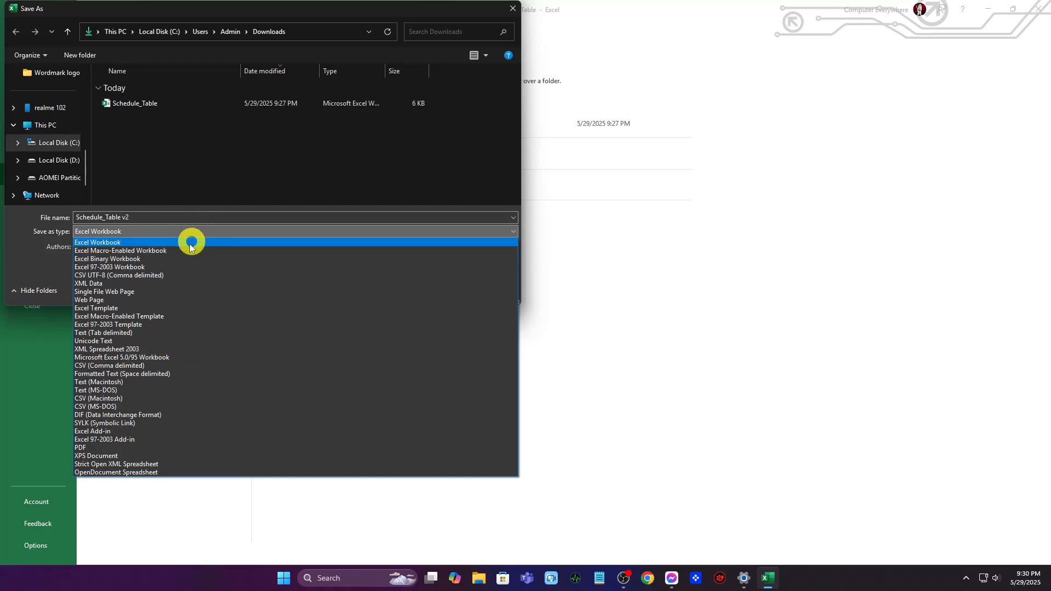
pyautogui.click(139, 365)
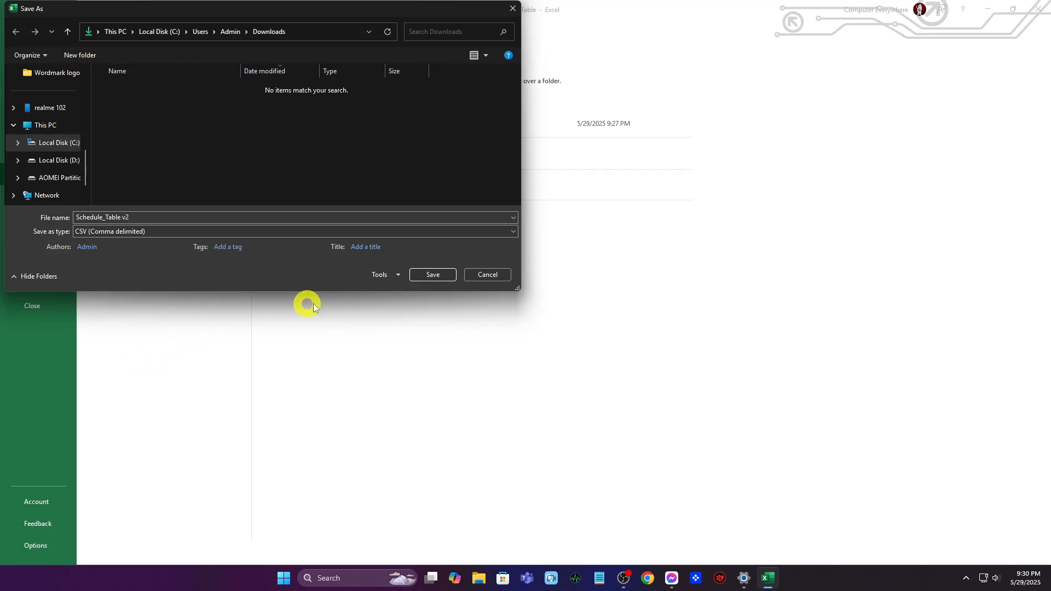
pyautogui.click(441, 277)
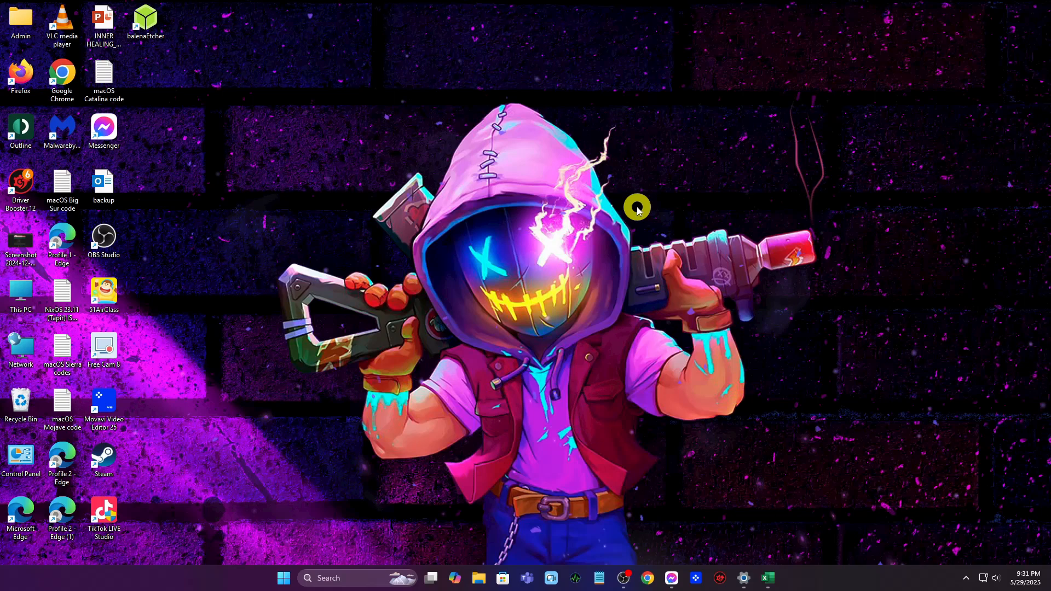
# Find and launch the classic Outlook app
pyautogui.click(284, 578)
pyautogui.write('out')
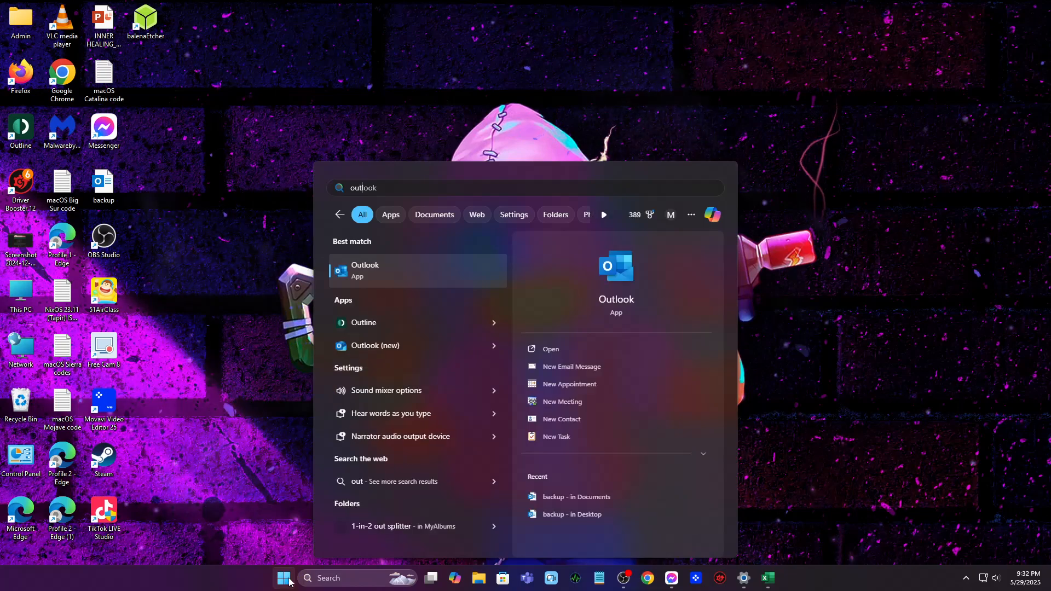
pyautogui.click(376, 270)
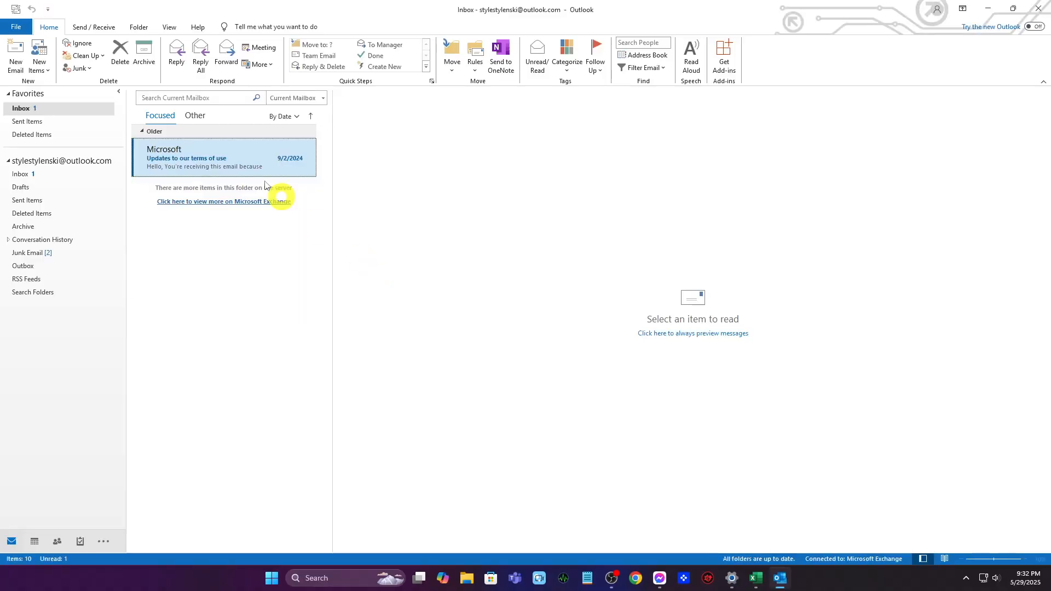
# Start an import from another program or file, with Comma Separated Values as the file type
pyautogui.click(16, 27)
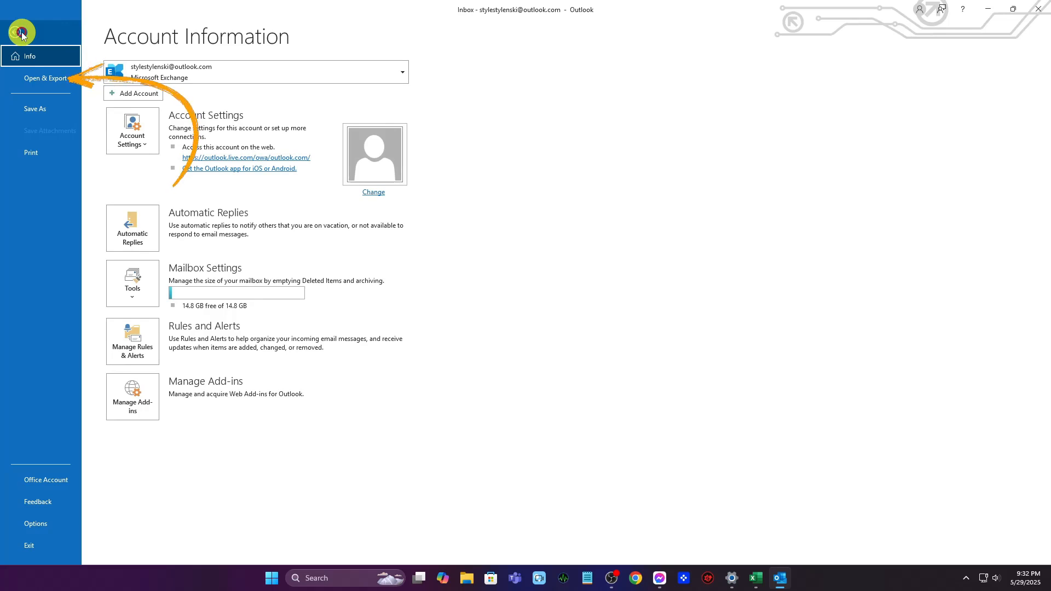
pyautogui.click(47, 80)
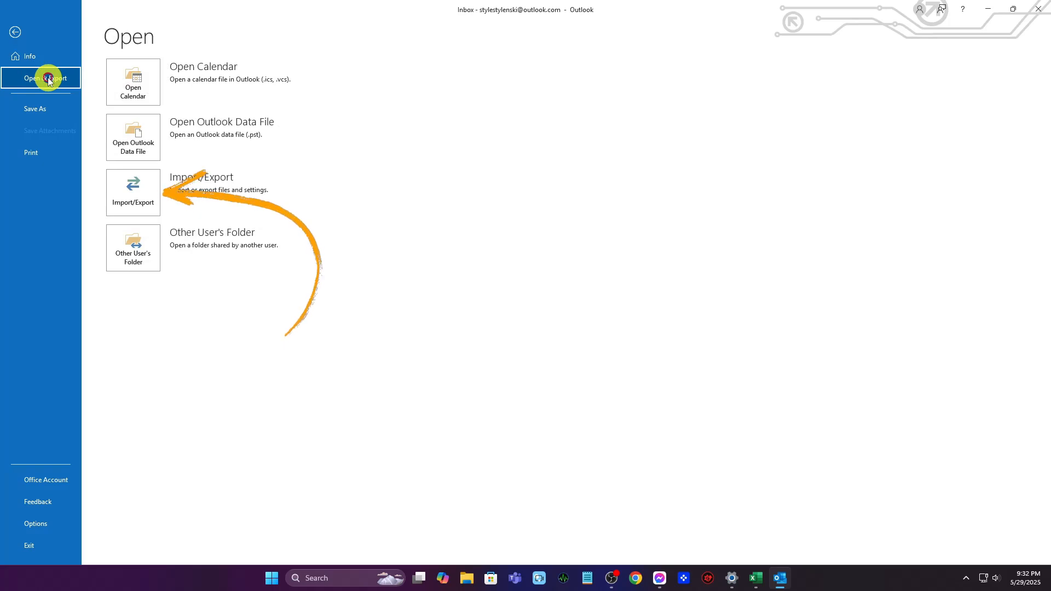
pyautogui.click(147, 196)
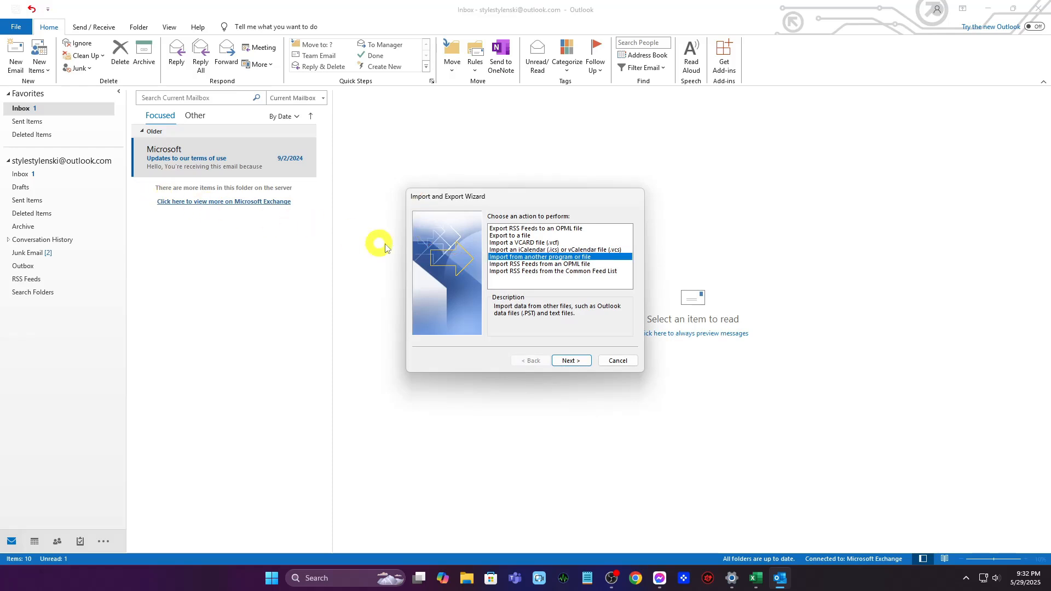
pyautogui.click(571, 361)
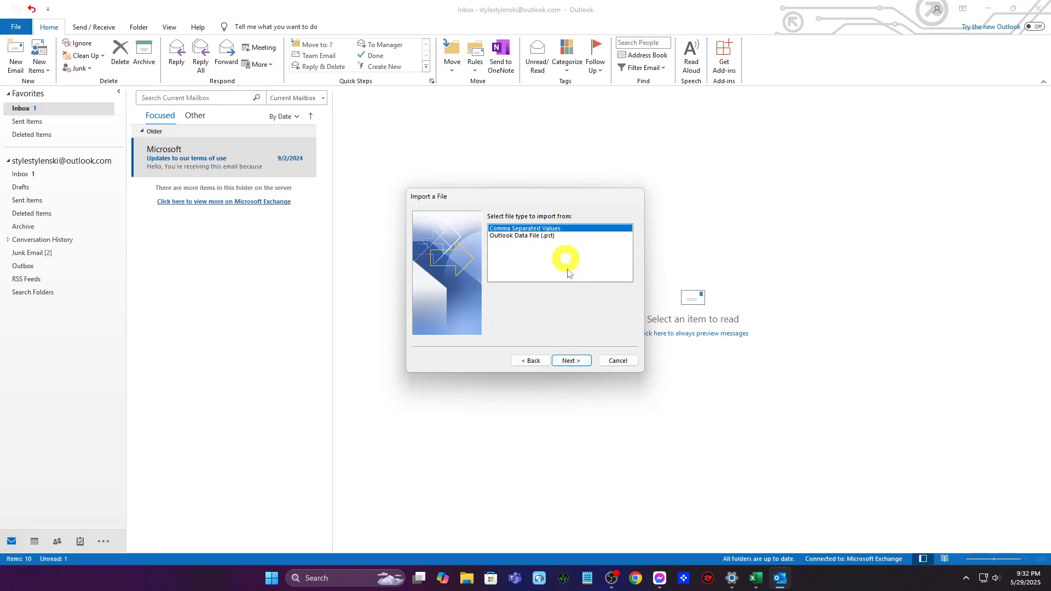
pyautogui.click(570, 362)
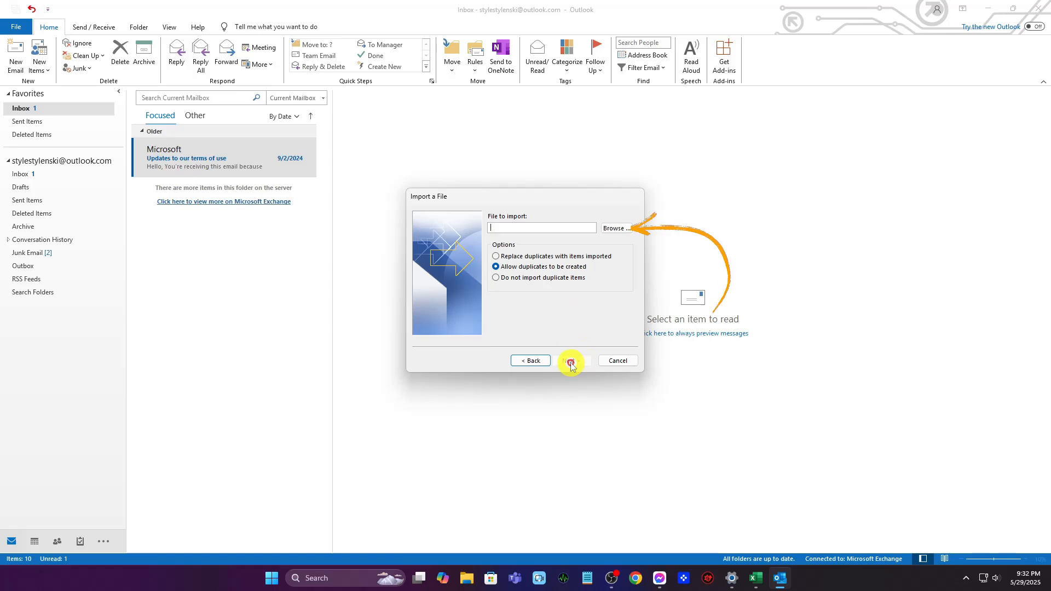
# Choose Schedule_Table v2 from Downloads as the file to import, allowing duplicates to be created
pyautogui.click(610, 230)
pyautogui.click(458, 313)
pyautogui.click(459, 329)
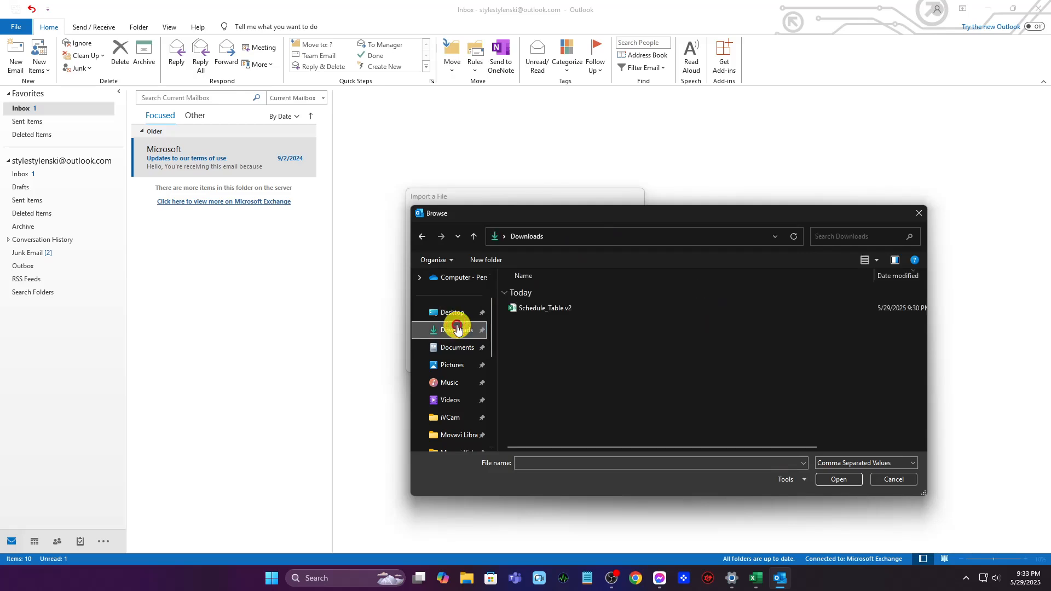
pyautogui.click(564, 307)
pyautogui.click(840, 482)
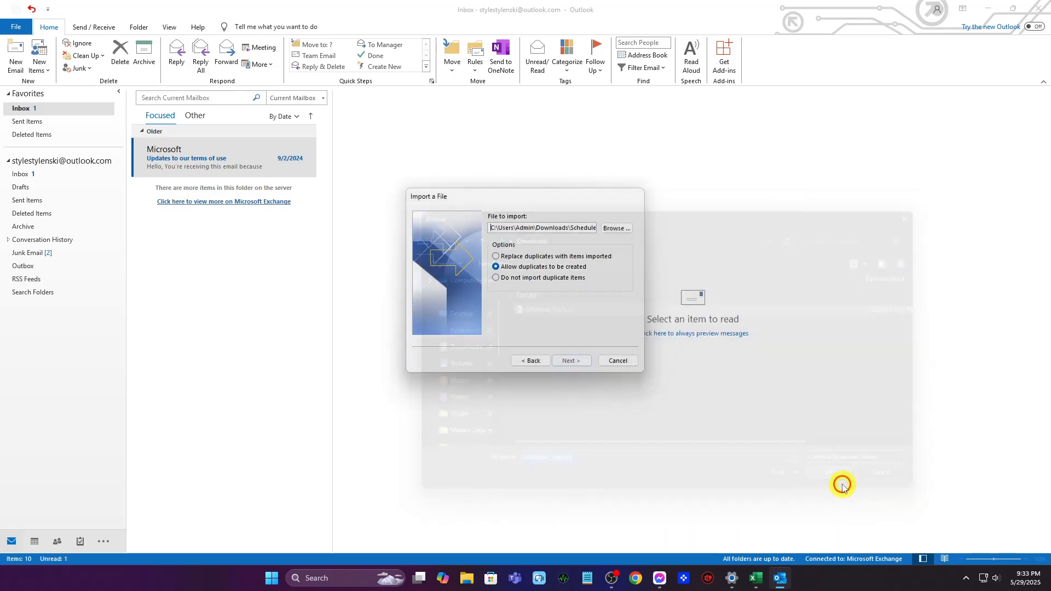
pyautogui.click(573, 360)
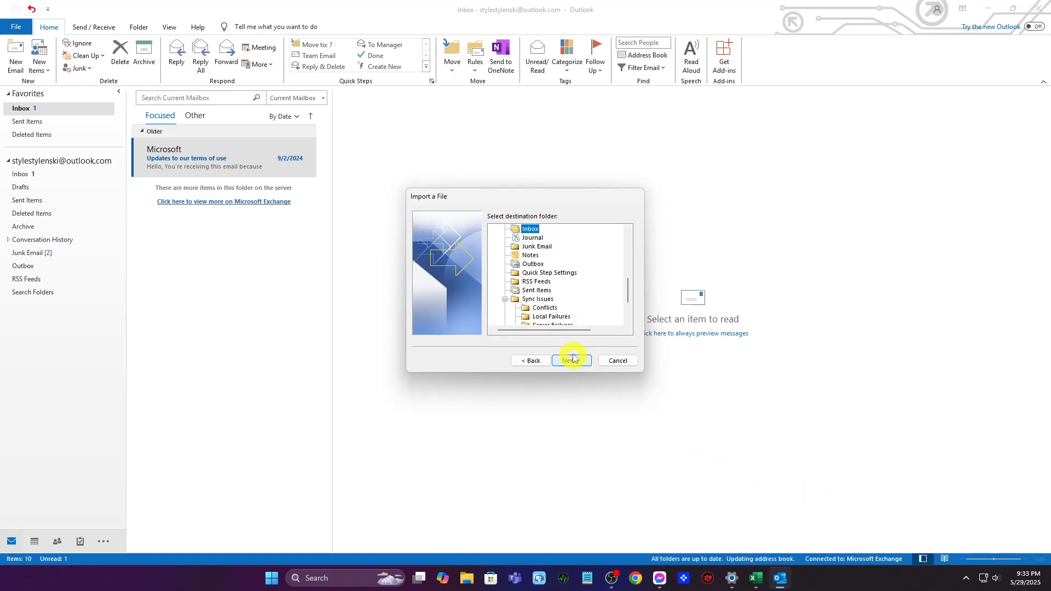
# Select the account's Calendar as the import destination folder and try to continue
pyautogui.moveTo(629, 291); pyautogui.dragTo(640, 249)
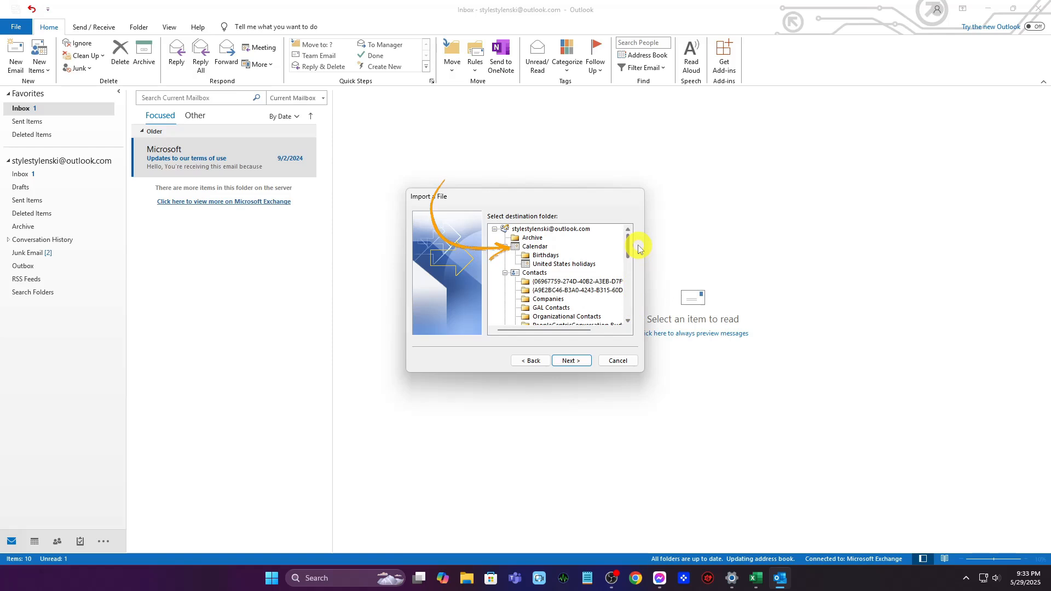
pyautogui.click(535, 246)
pyautogui.click(571, 359)
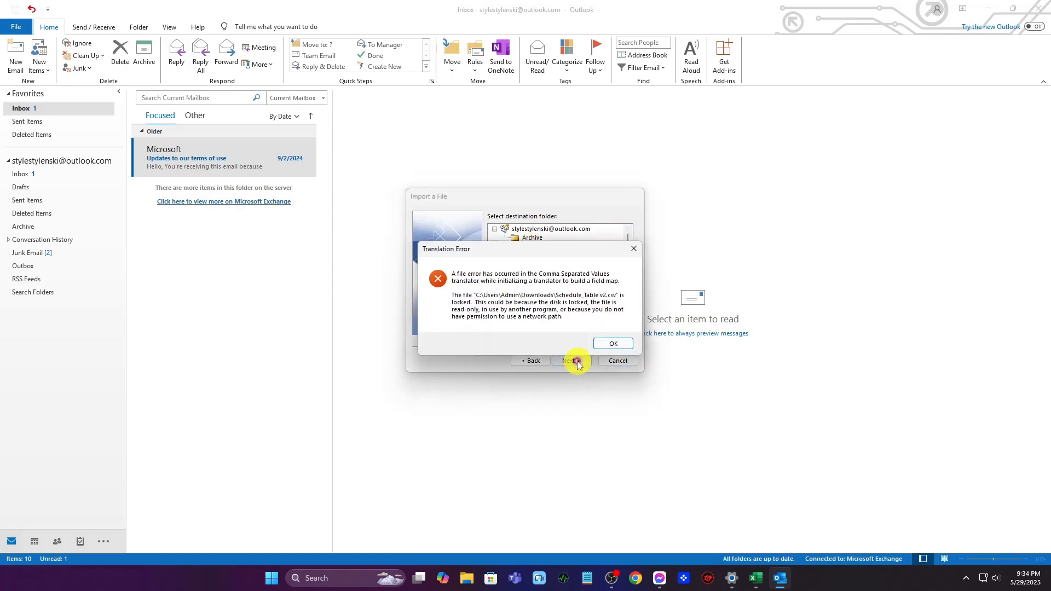
pyautogui.click(605, 347)
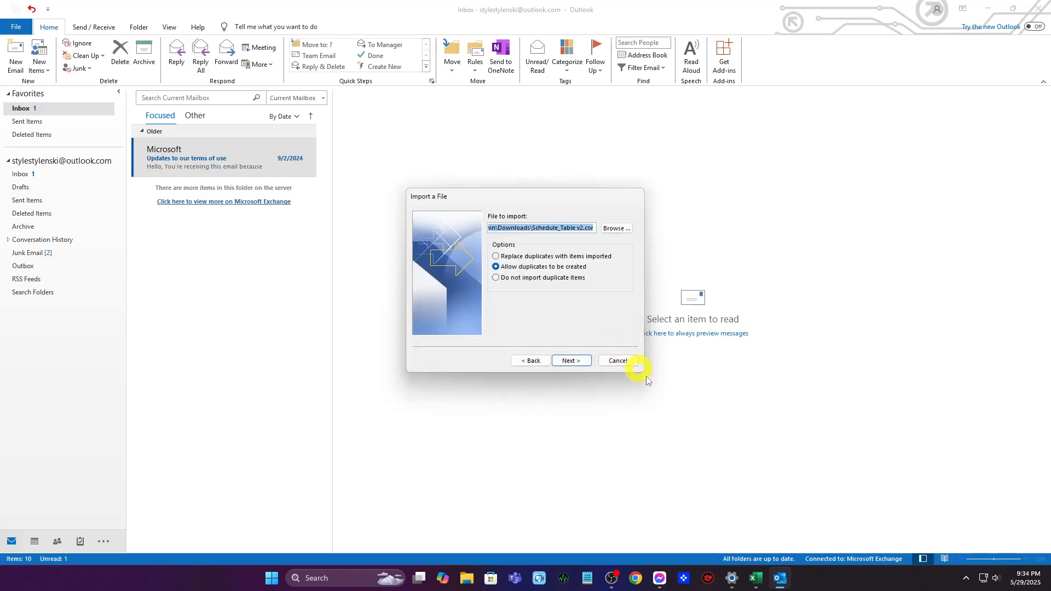
# Close the Schedule_Table v2 workbook in Excel, then continue the Outlook import into the Calendar folder
pyautogui.click(753, 579)
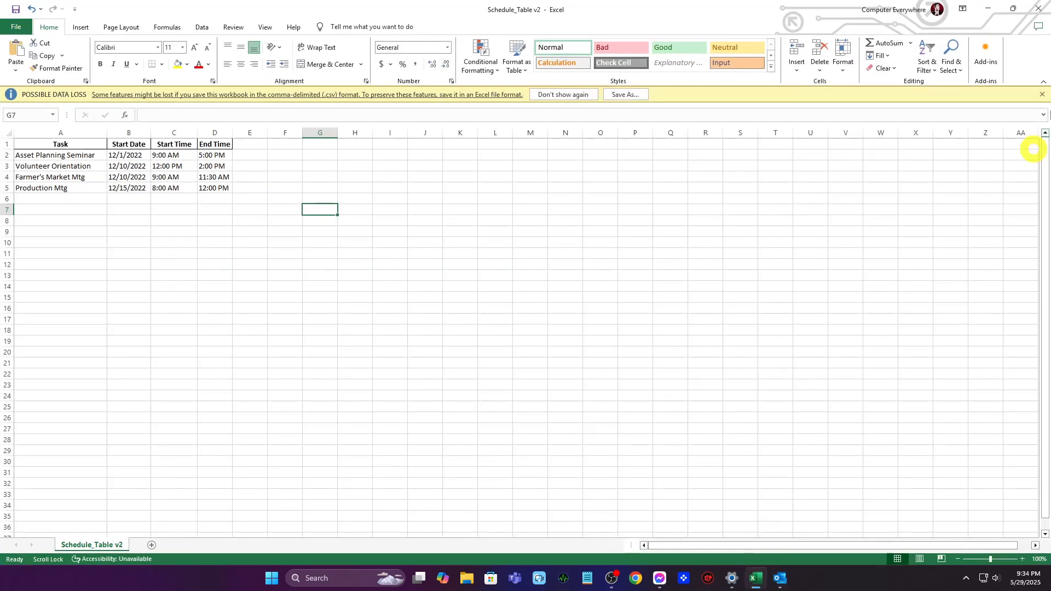
pyautogui.click(1038, 8)
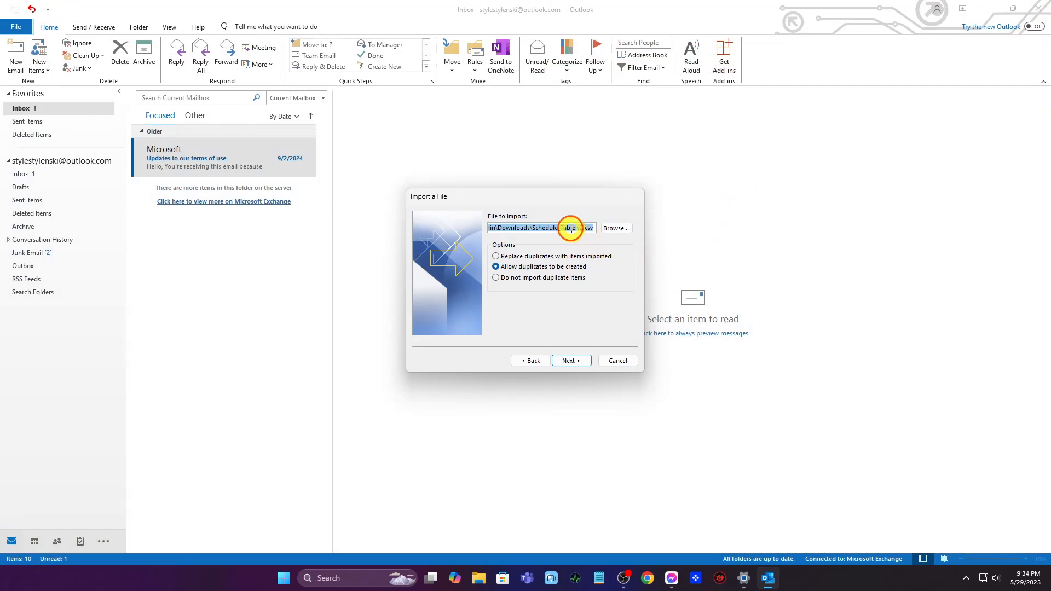
pyautogui.click(575, 360)
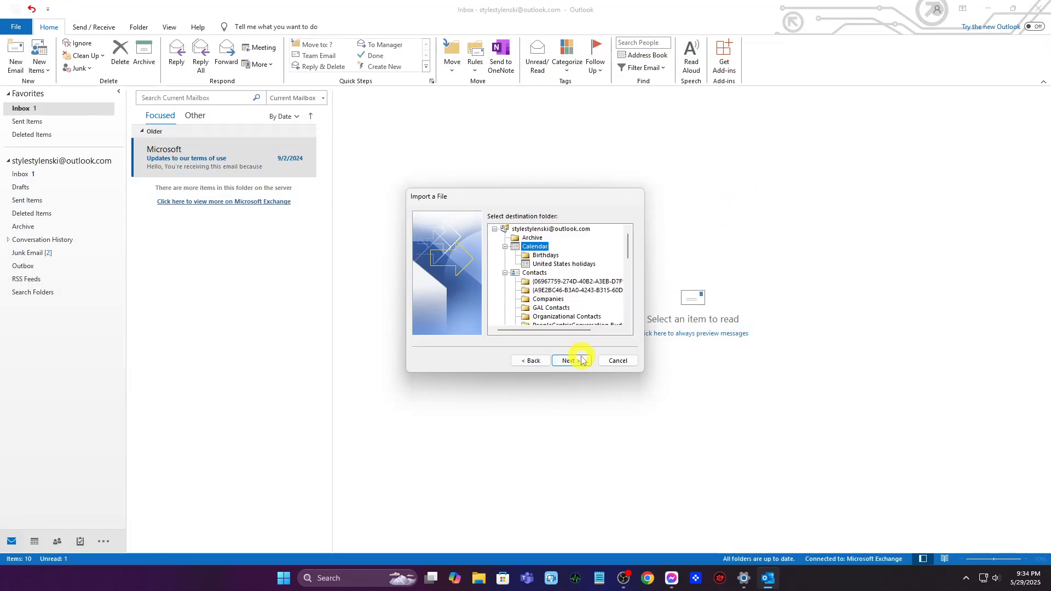
pyautogui.click(569, 361)
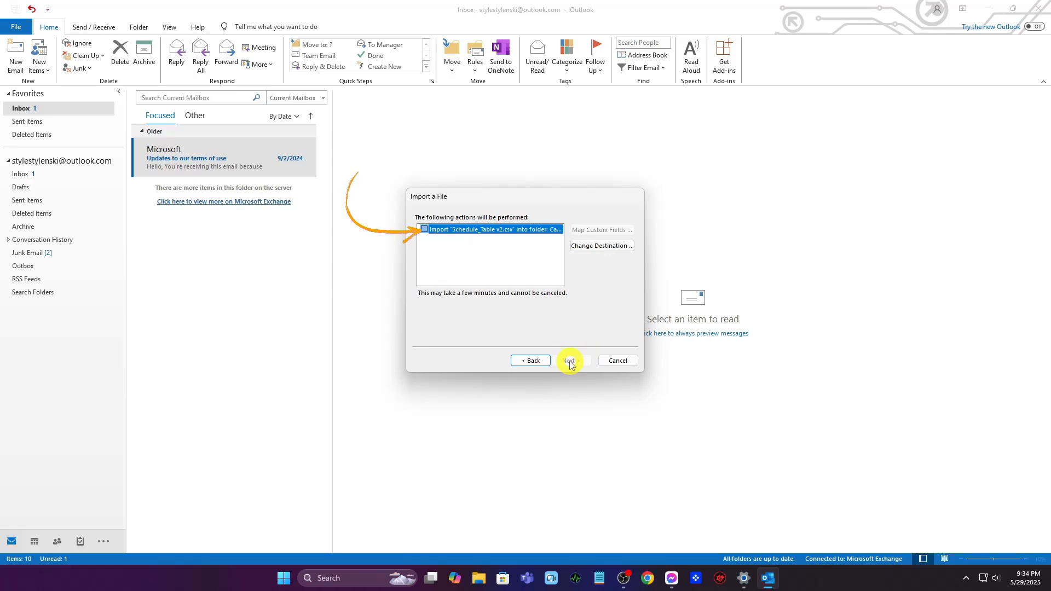
# Map the Task column to the Subject field for the Schedule_Table v2 import and finish the import
pyautogui.click(425, 229)
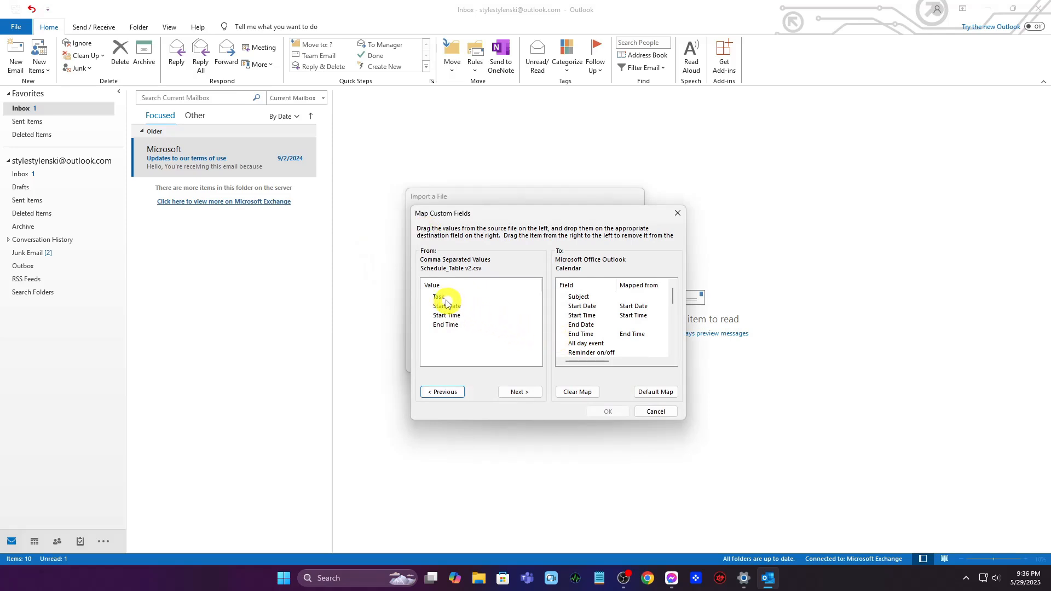
pyautogui.moveTo(438, 296); pyautogui.dragTo(629, 296)
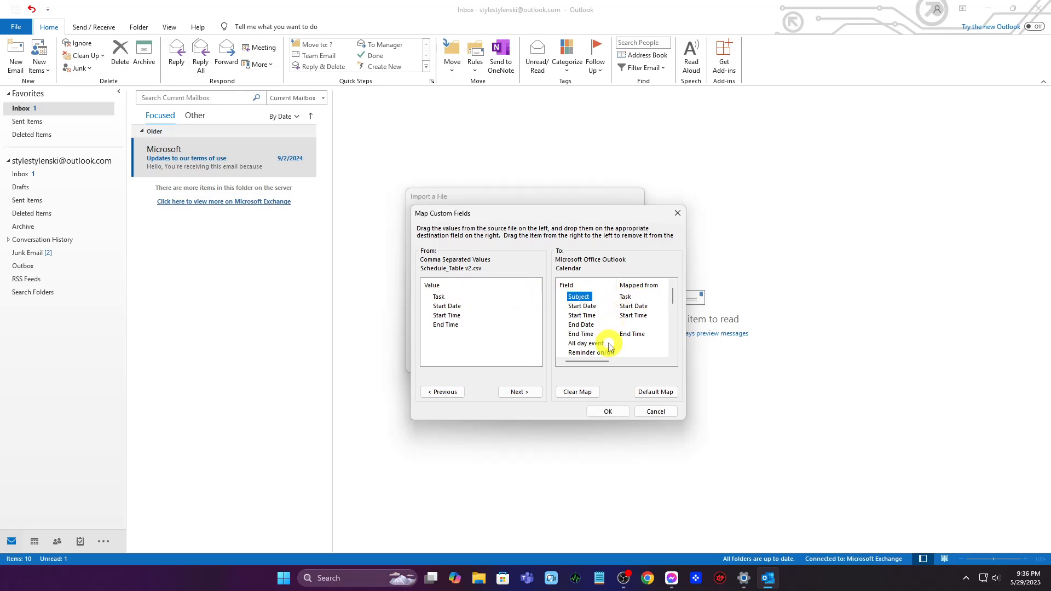
pyautogui.click(608, 412)
pyautogui.click(573, 364)
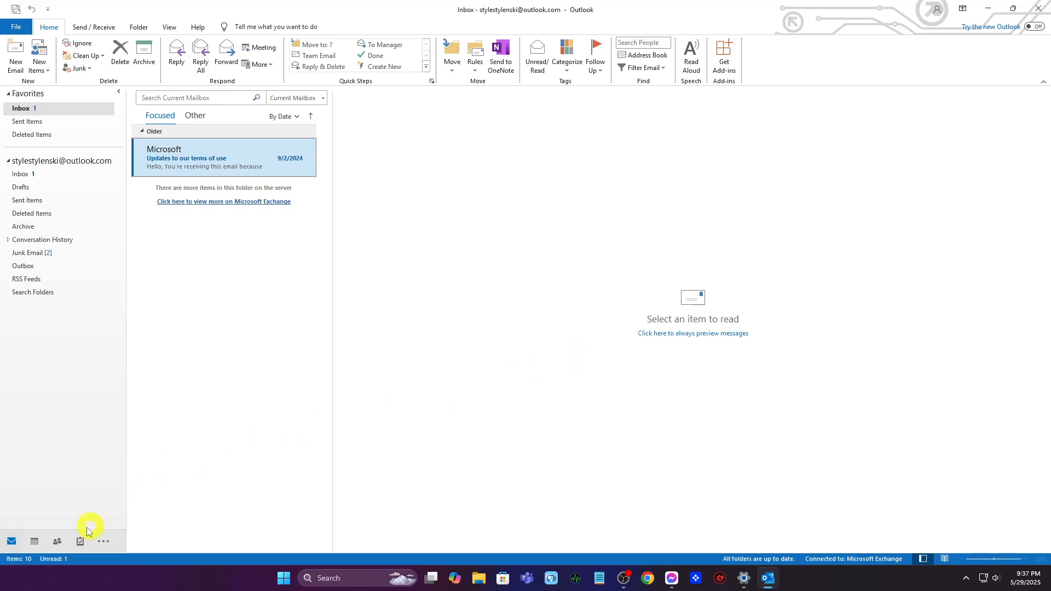
# Open the calendar and go to December 2022 in the month view
pyautogui.click(35, 541)
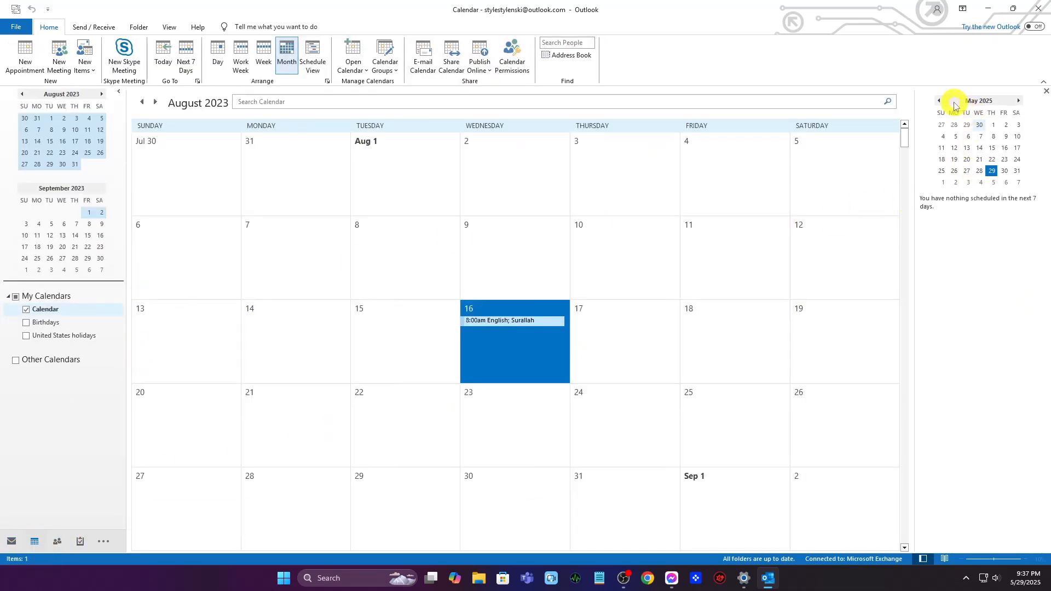
pyautogui.click(140, 102)
pyautogui.click(140, 103)
pyautogui.click(139, 102)
pyautogui.tripleClick(139, 102)
pyautogui.doubleClick(139, 102)
pyautogui.tripleClick(139, 102)
pyautogui.doubleClick(139, 102)
pyautogui.doubleClick(139, 102)
pyautogui.tripleClick(139, 102)
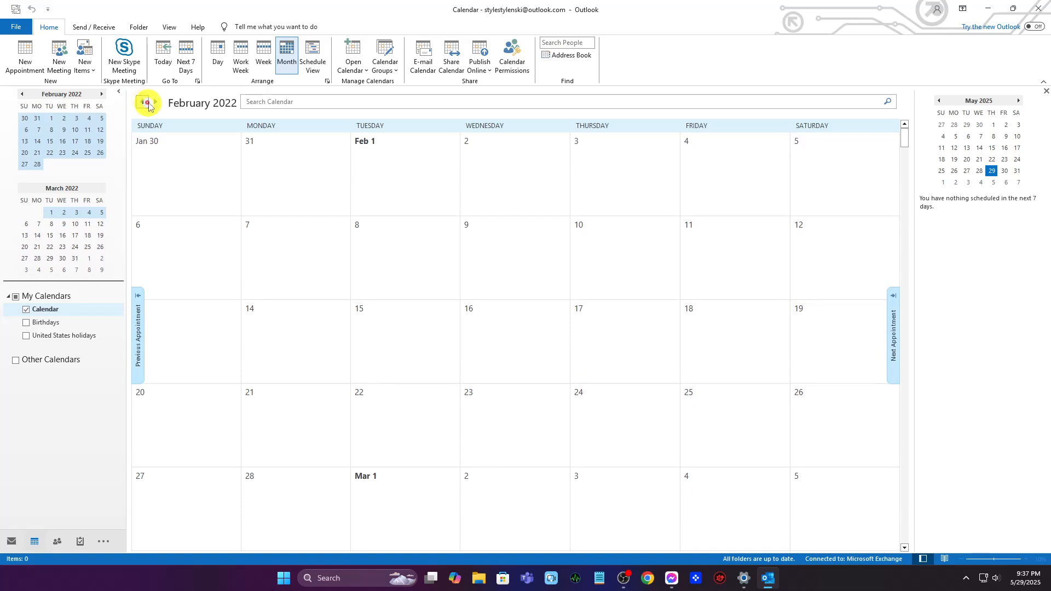
pyautogui.click(153, 103)
pyautogui.doubleClick(153, 103)
pyautogui.click(154, 103)
pyautogui.click(153, 103)
pyautogui.doubleClick(154, 102)
pyautogui.click(153, 103)
pyautogui.click(153, 103)
pyautogui.click(153, 103)
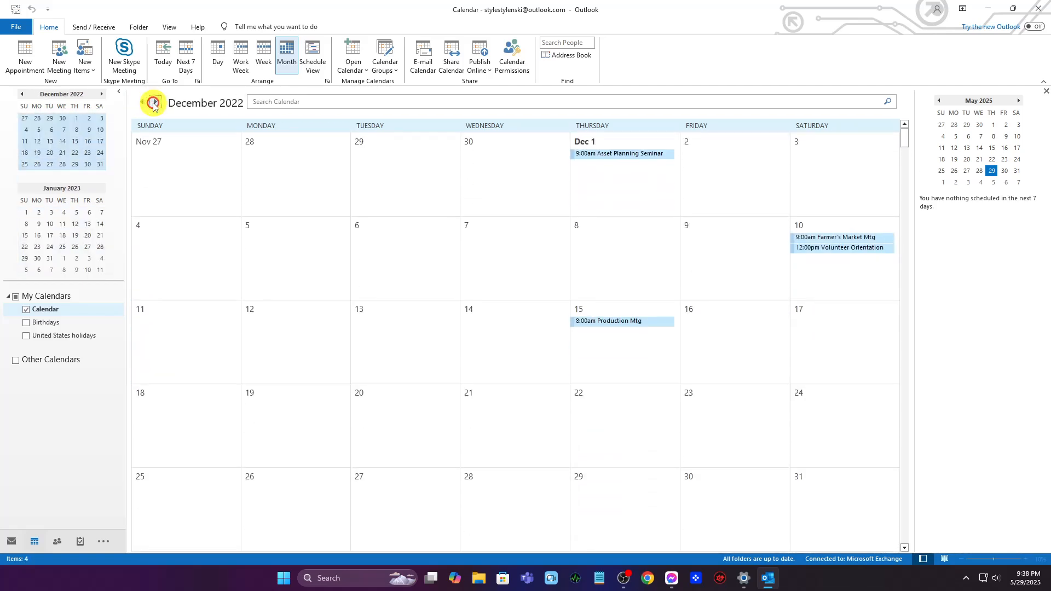
# Check the imported appointments on December 1, 10 and 15, 2022
pyautogui.click(656, 178)
pyautogui.click(846, 266)
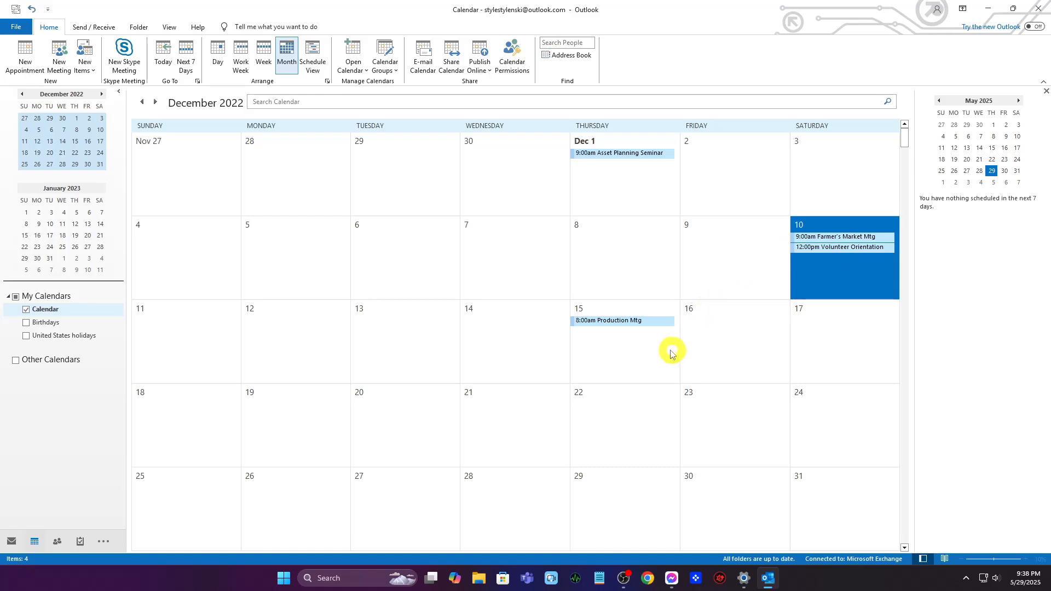
pyautogui.click(652, 350)
pyautogui.click(816, 295)
pyautogui.click(830, 355)
pyautogui.click(830, 355)
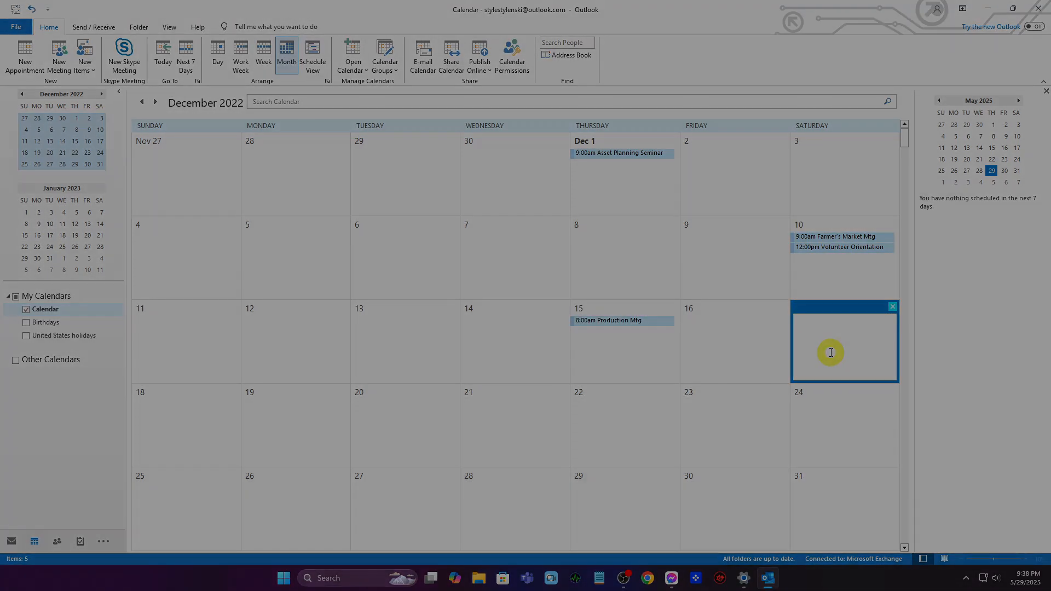